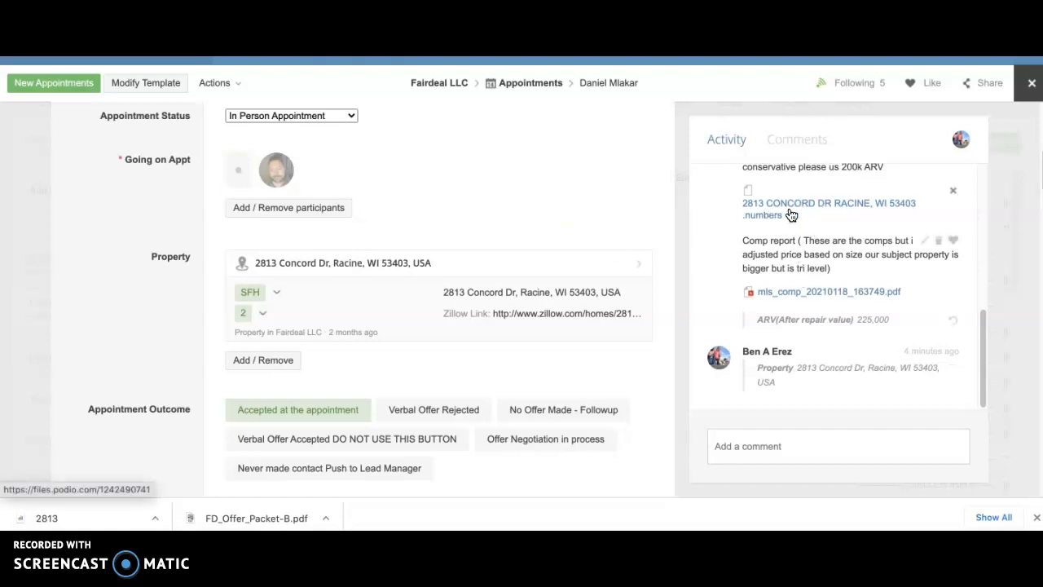
pyautogui.scroll(1, 811, 220)
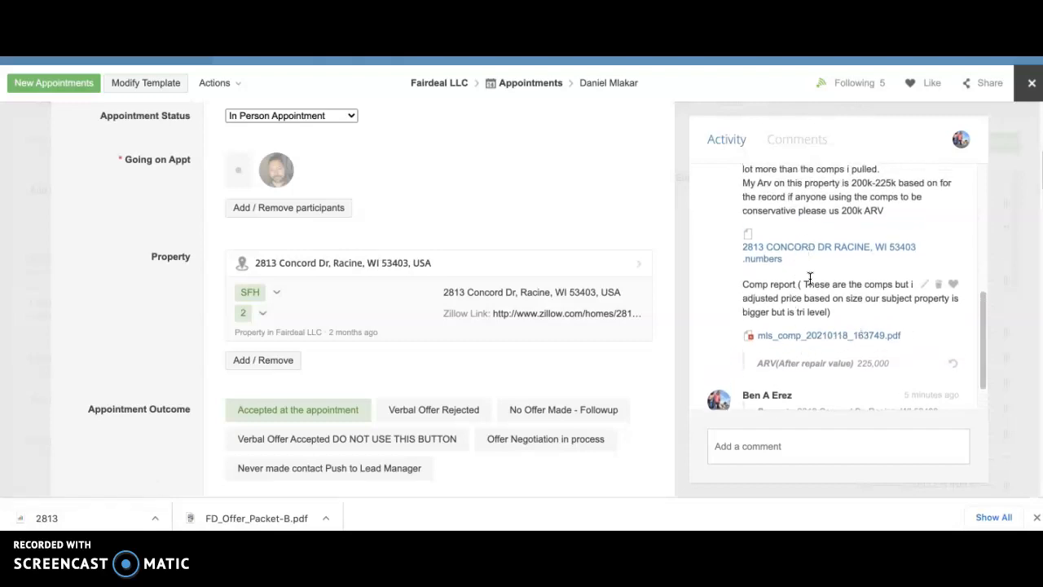
pyautogui.scroll(-1, 780, 298)
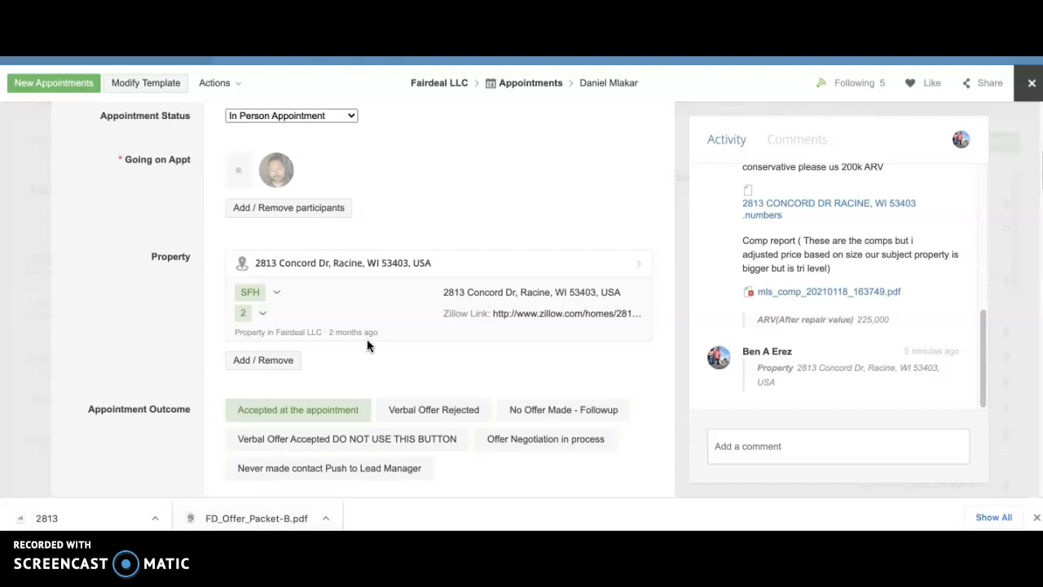
pyautogui.click(365, 263)
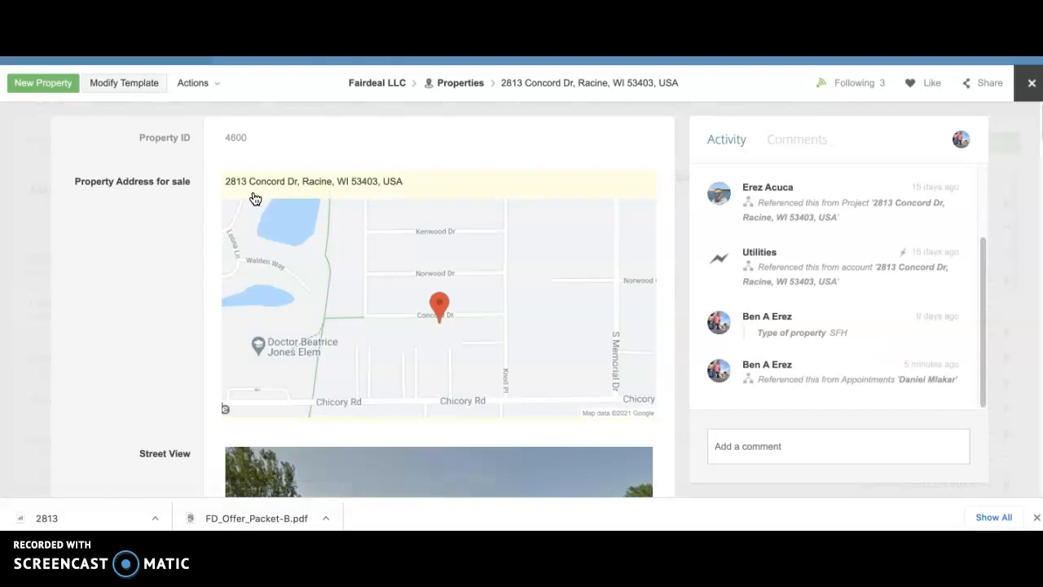
# Step: Scroll through the property record's fields and related items down to the Files field
pyautogui.scroll(-1, 255, 199)
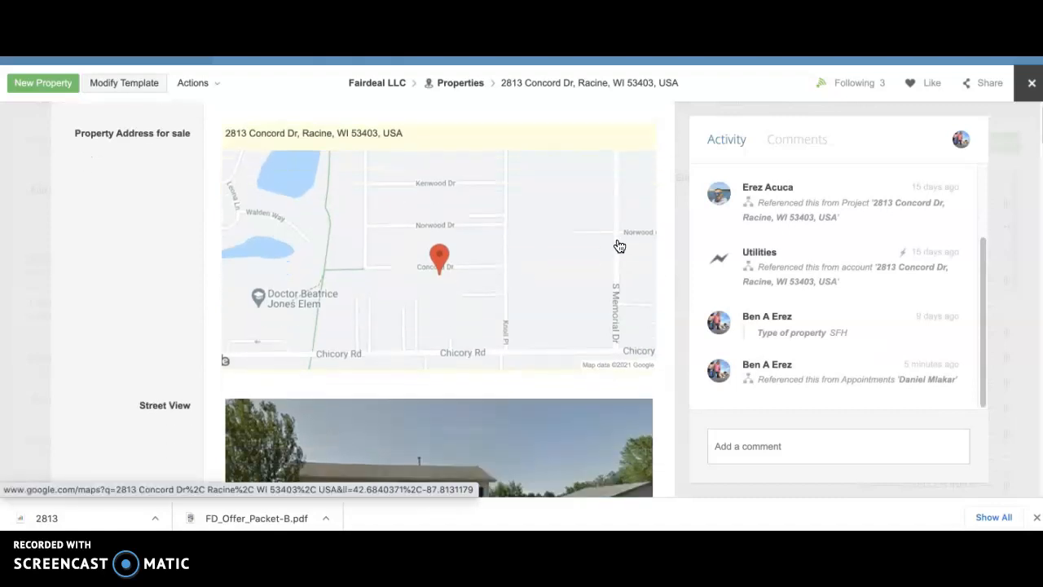
pyautogui.scroll(-5, 568, 318)
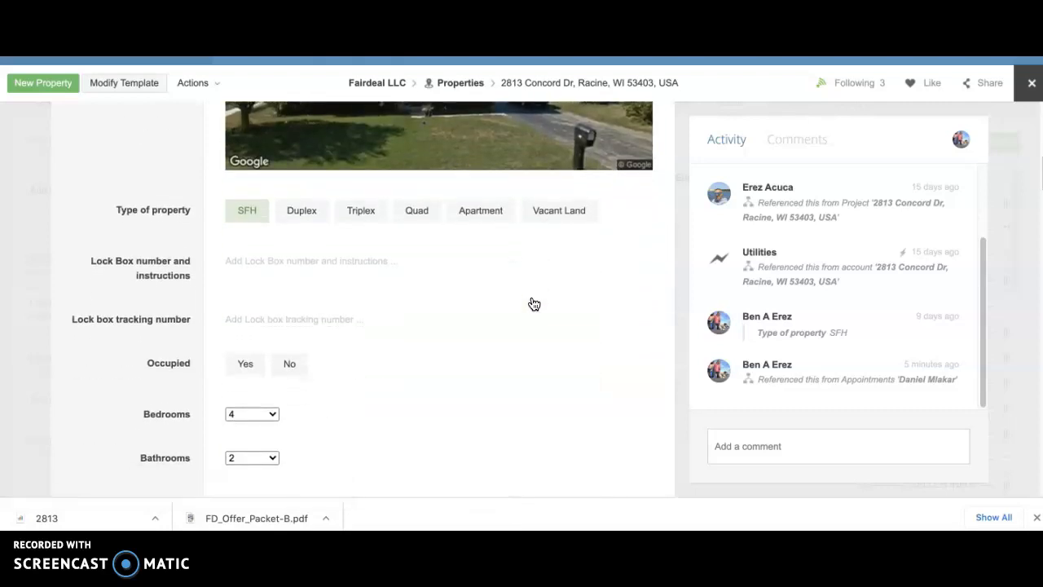
pyautogui.scroll(1, 533, 304)
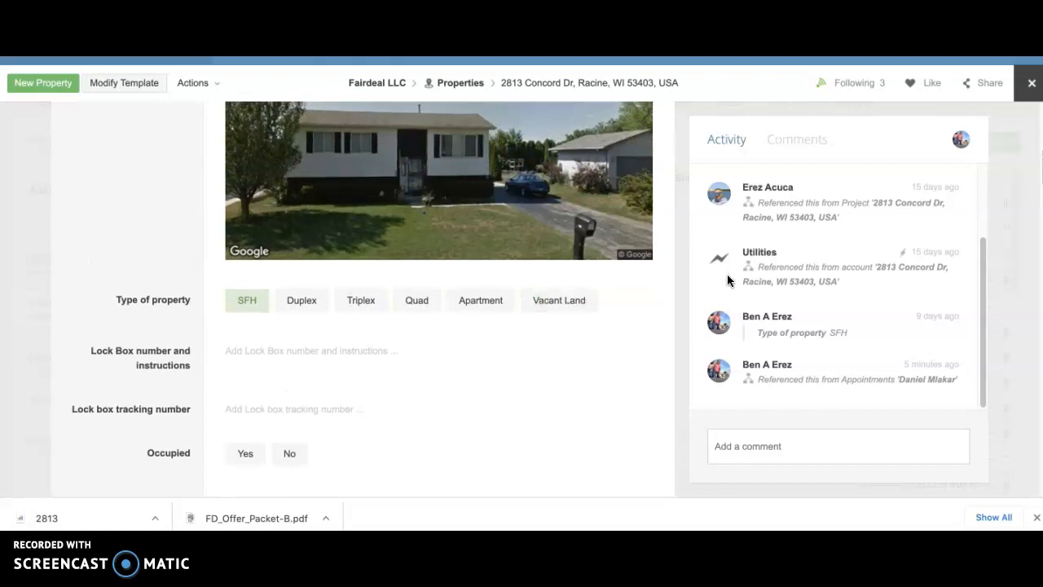
pyautogui.scroll(-1, 511, 289)
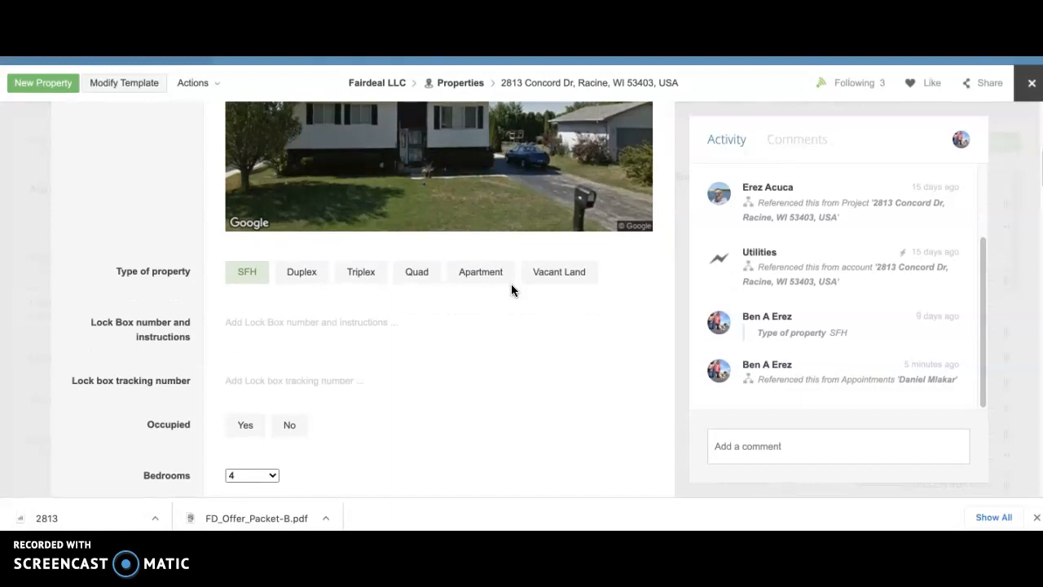
pyautogui.scroll(-5, 551, 334)
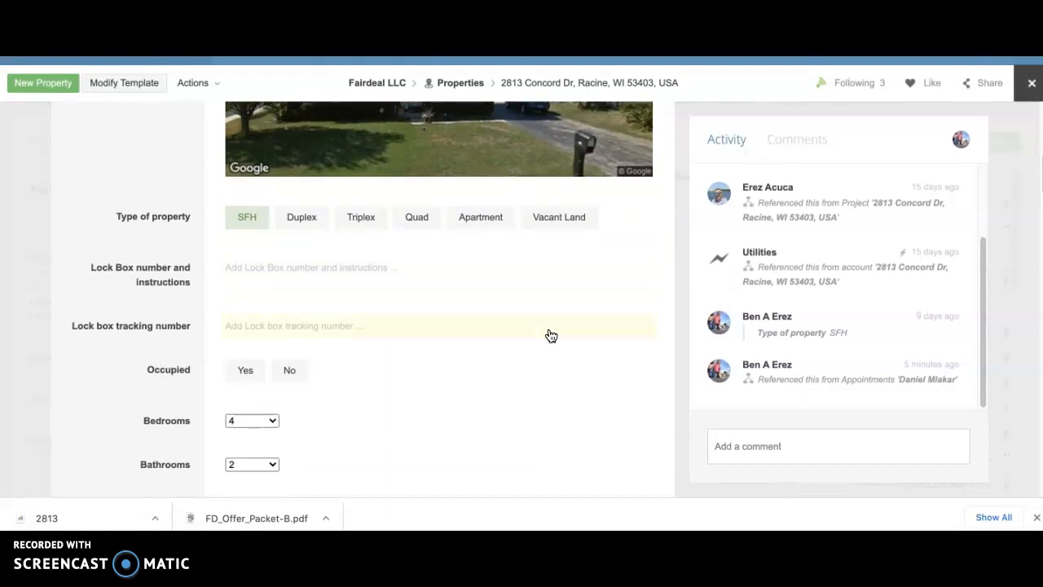
pyautogui.scroll(10, 209, 263)
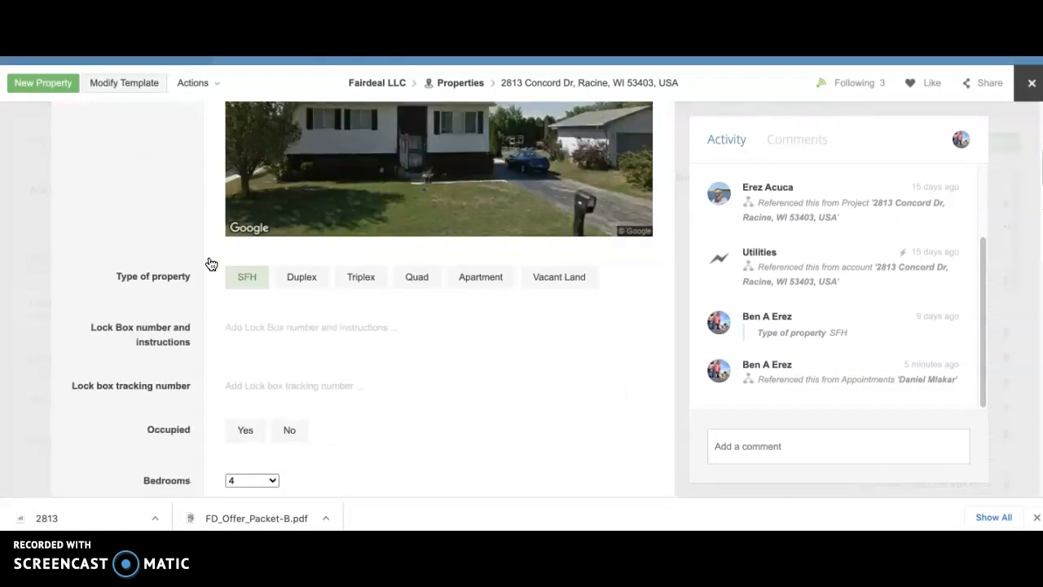
pyautogui.scroll(-10, 211, 264)
pyautogui.scroll(14, 211, 264)
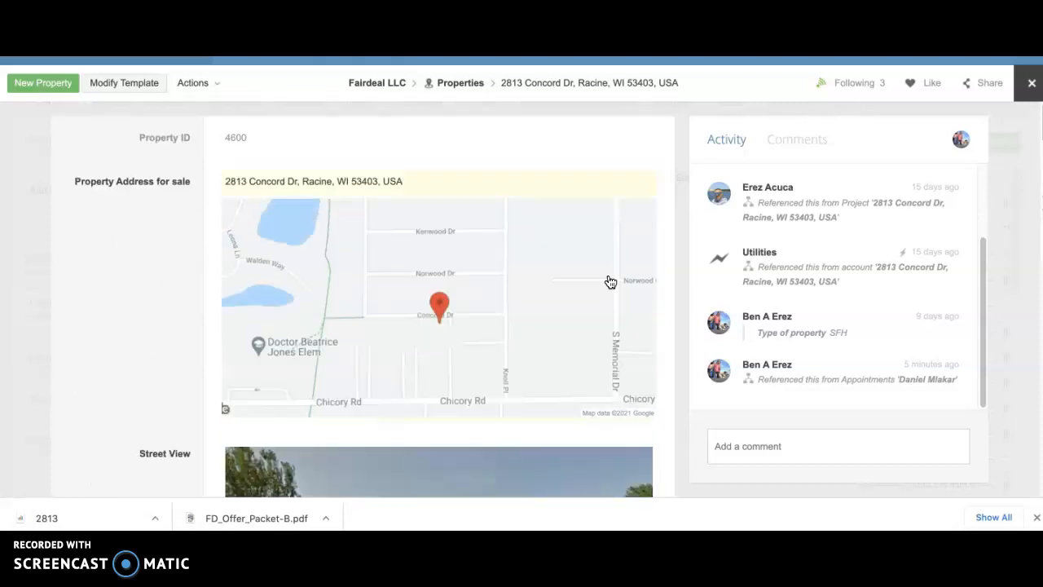
pyautogui.scroll(-20, 444, 297)
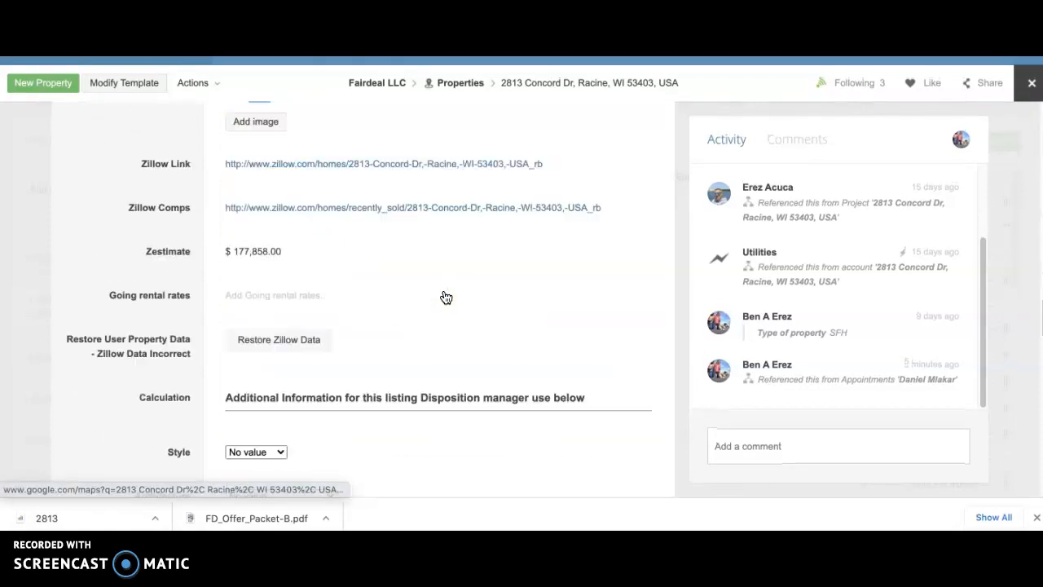
pyautogui.scroll(-15, 444, 297)
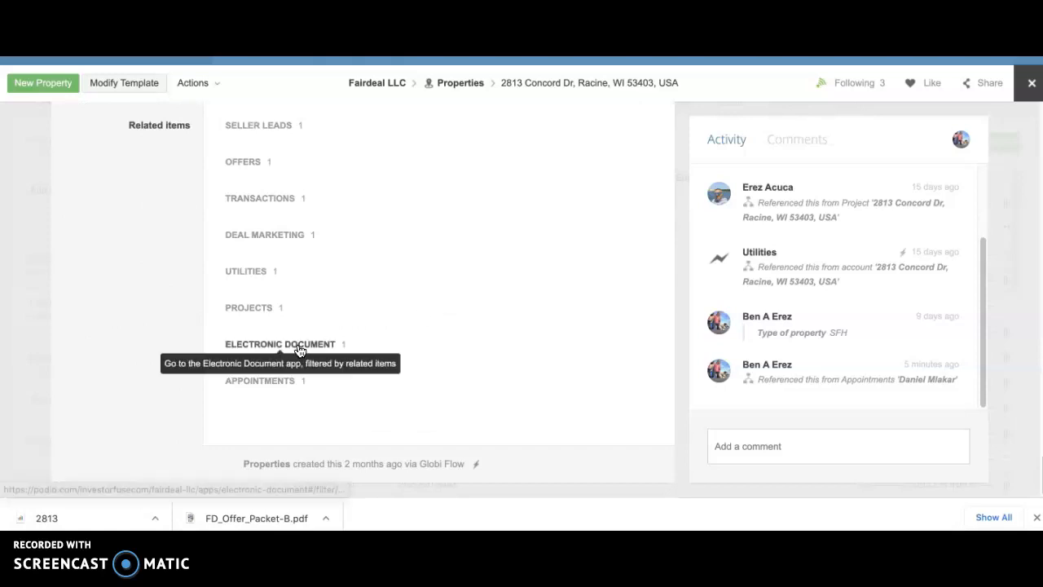
pyautogui.scroll(3, 297, 346)
pyautogui.scroll(1, 298, 351)
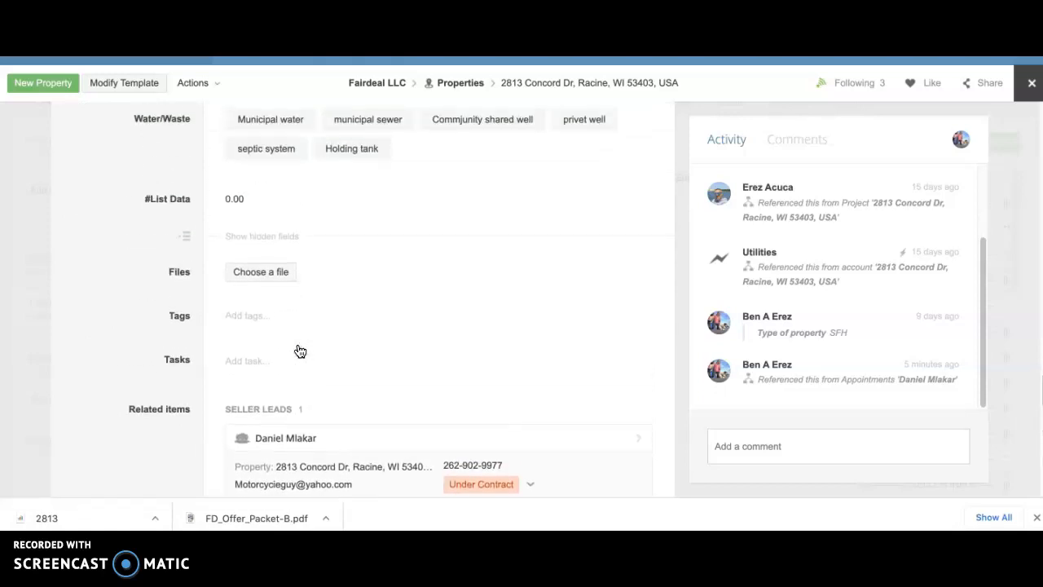
pyautogui.click(261, 272)
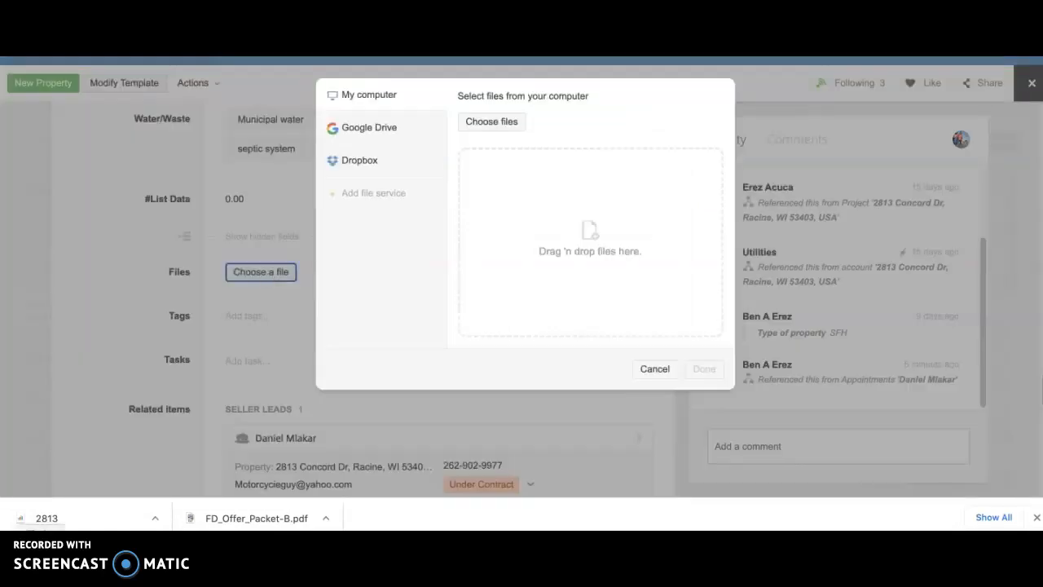
pyautogui.click(42, 552)
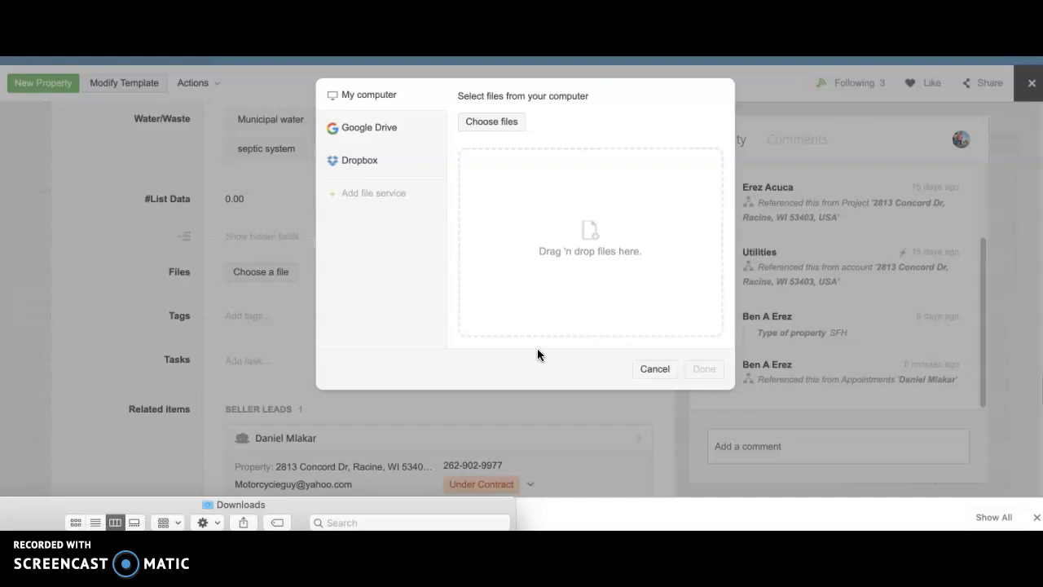
pyautogui.moveTo(491, 509); pyautogui.dragTo(528, 331)
pyautogui.moveTo(155, 385); pyautogui.dragTo(576, 253)
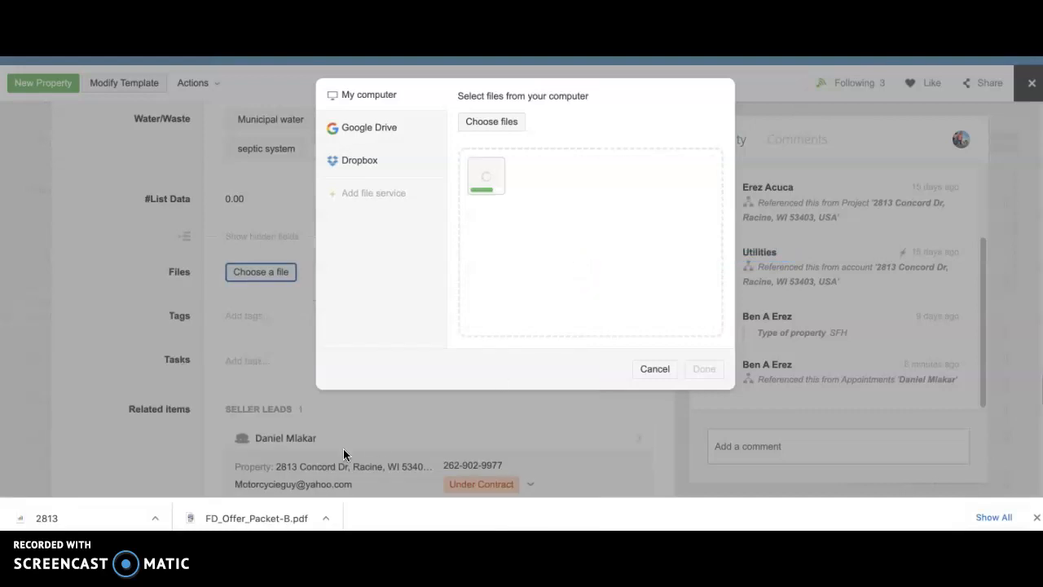
pyautogui.click(42, 543)
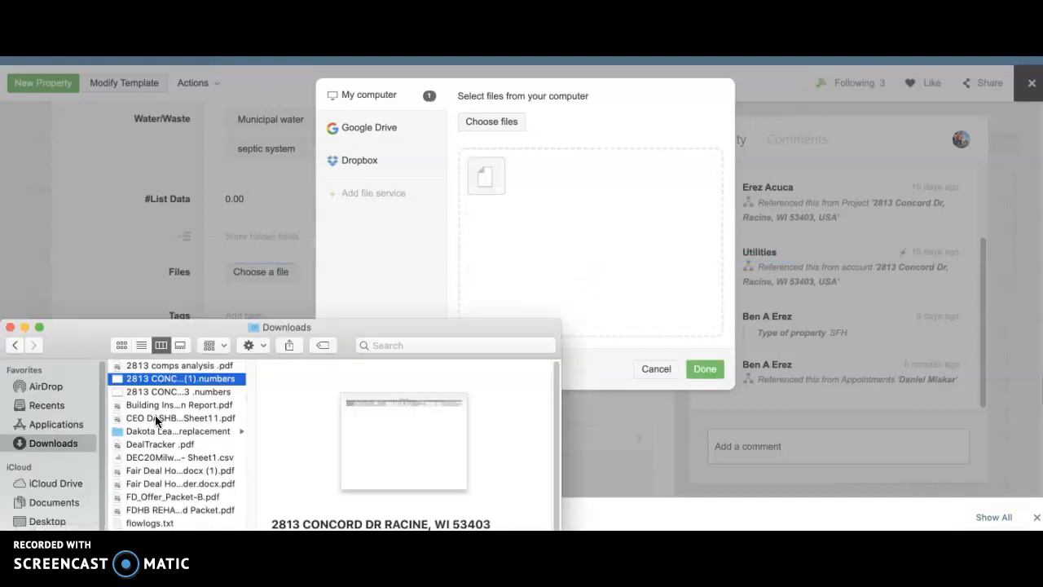
pyautogui.click(148, 365)
pyautogui.moveTo(148, 364); pyautogui.dragTo(593, 251)
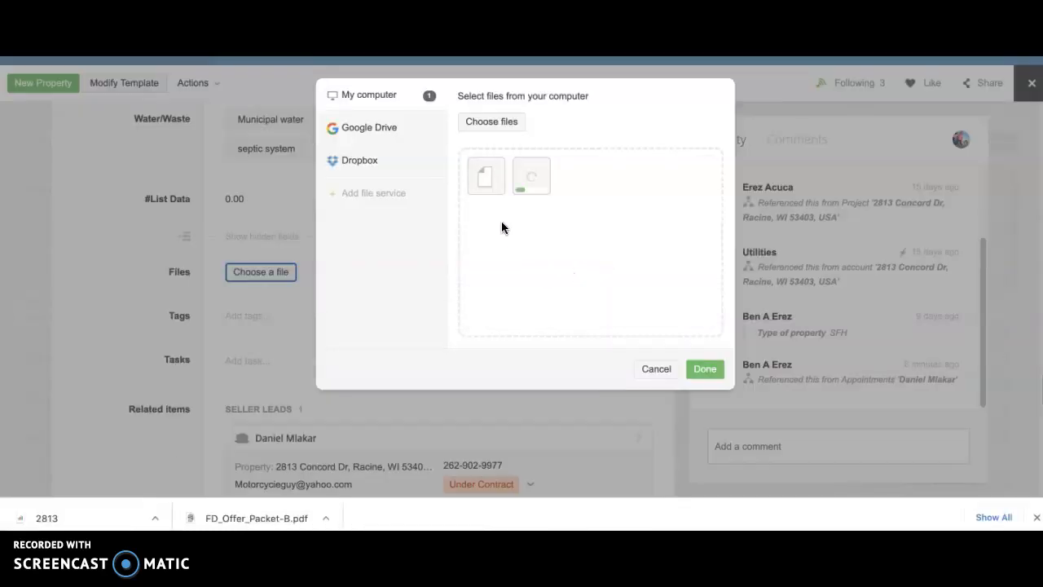
pyautogui.click(708, 371)
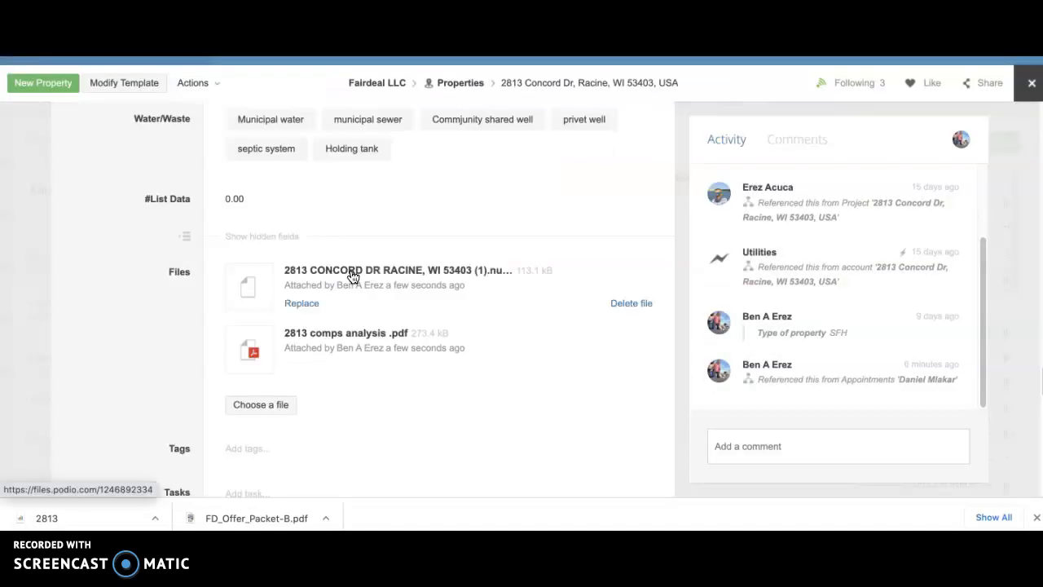
pyautogui.click(310, 273)
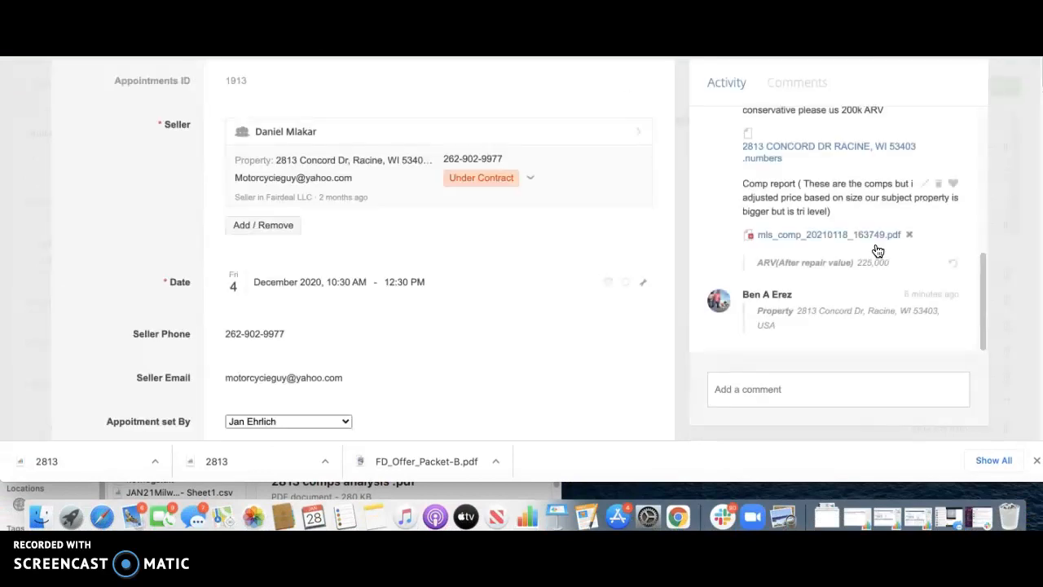
# Step: Select and copy the earlier comps note text ending with the 200k ARV estimate from the Activity feed
pyautogui.scroll(5, 878, 250)
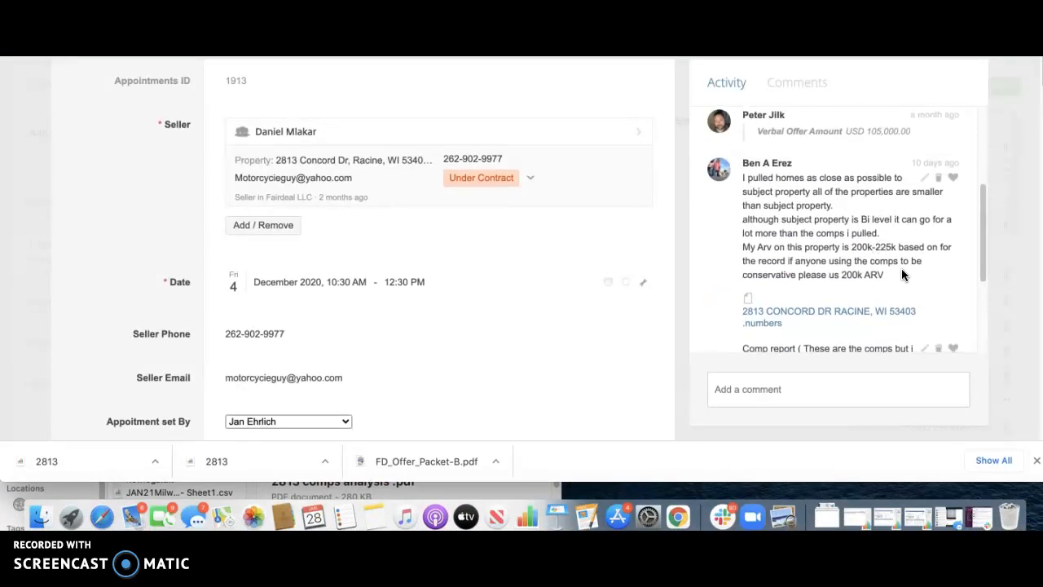
pyautogui.moveTo(878, 275); pyautogui.dragTo(745, 175)
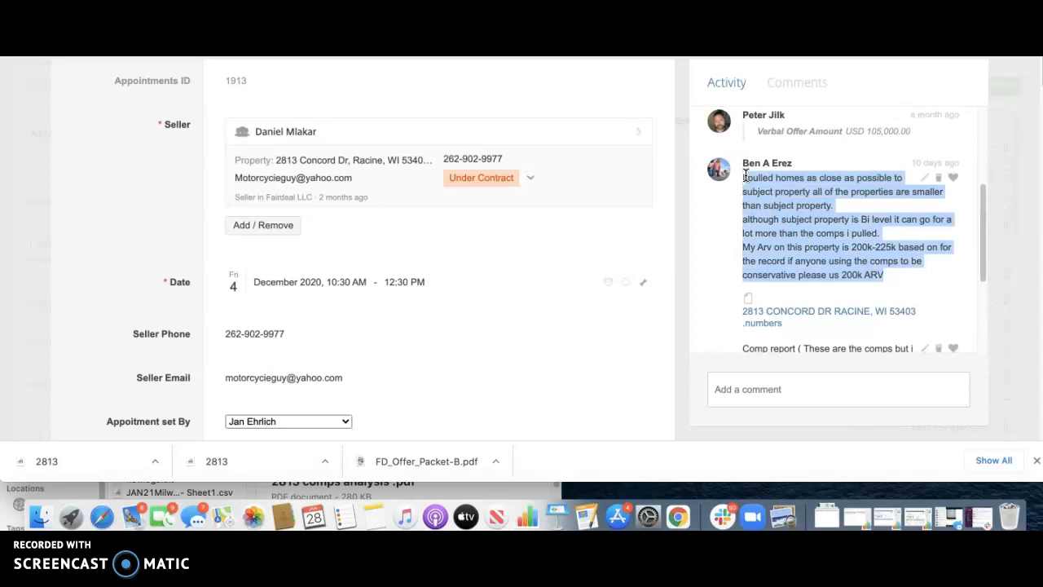
pyautogui.rightClick(756, 174)
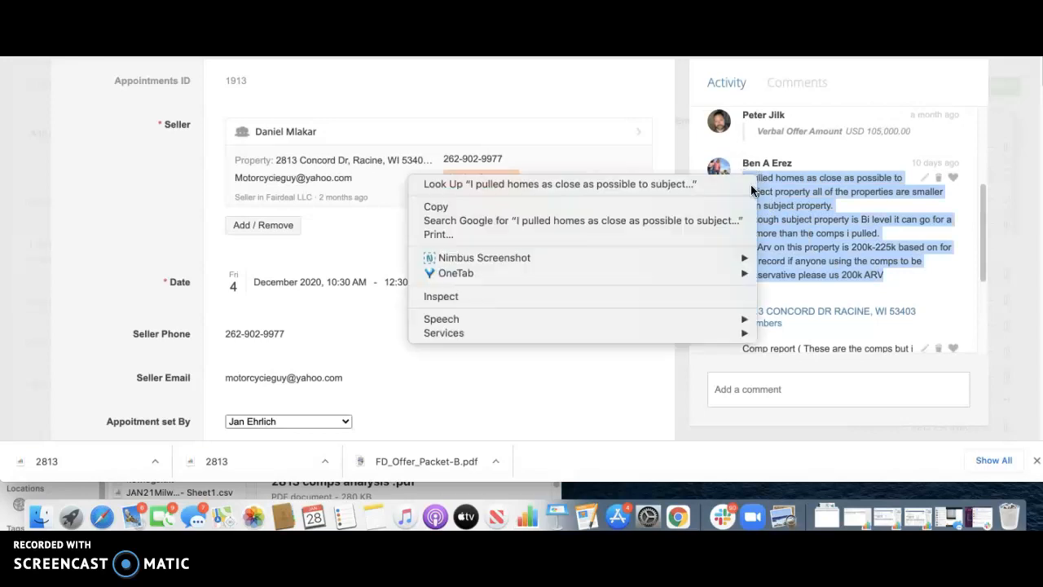
pyautogui.click(566, 206)
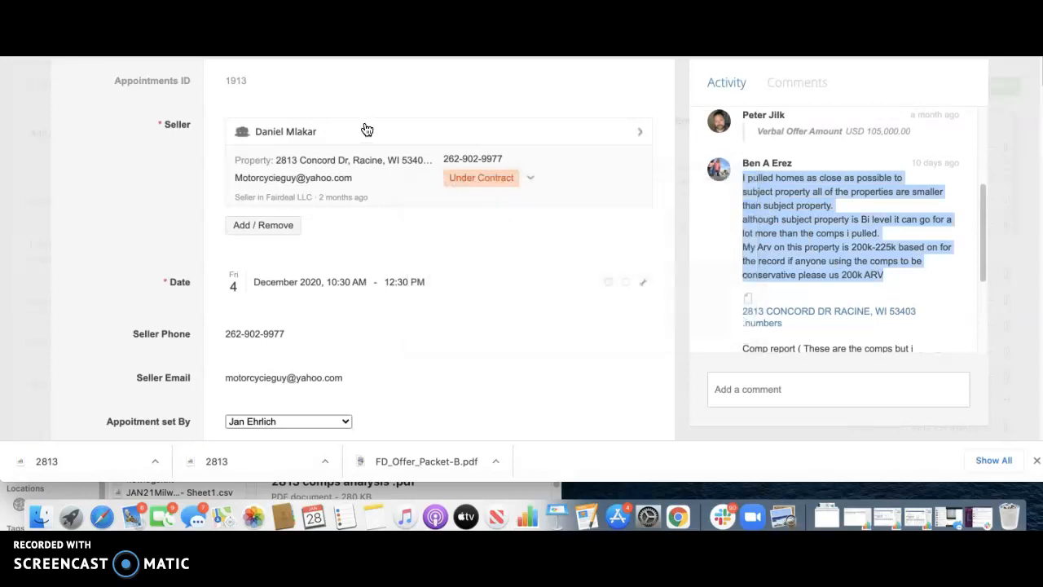
pyautogui.scroll(-5, 314, 161)
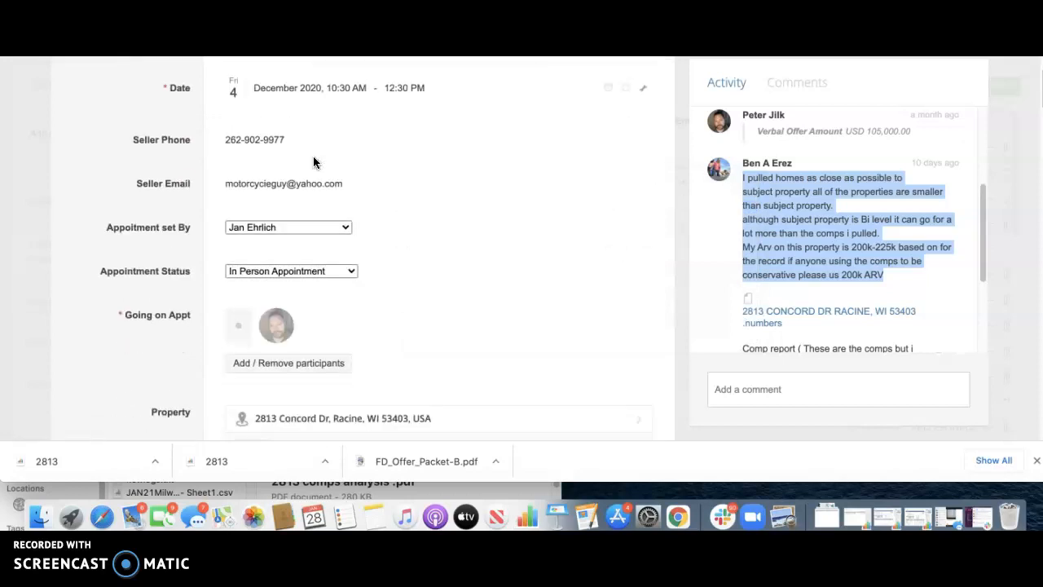
pyautogui.scroll(-2, 318, 167)
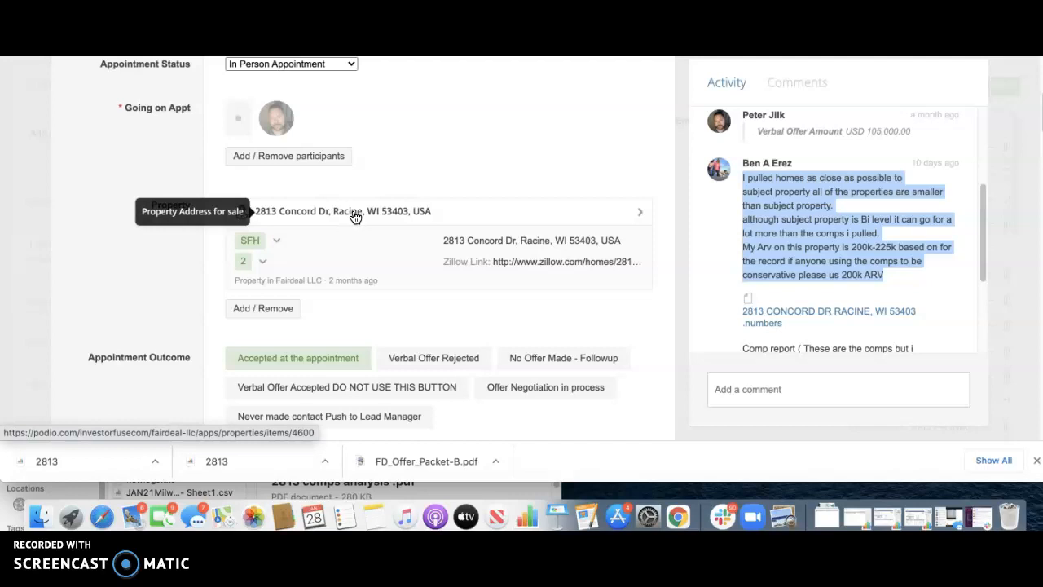
pyautogui.click(350, 214)
pyautogui.scroll(-2, 354, 217)
pyautogui.scroll(-5, 355, 217)
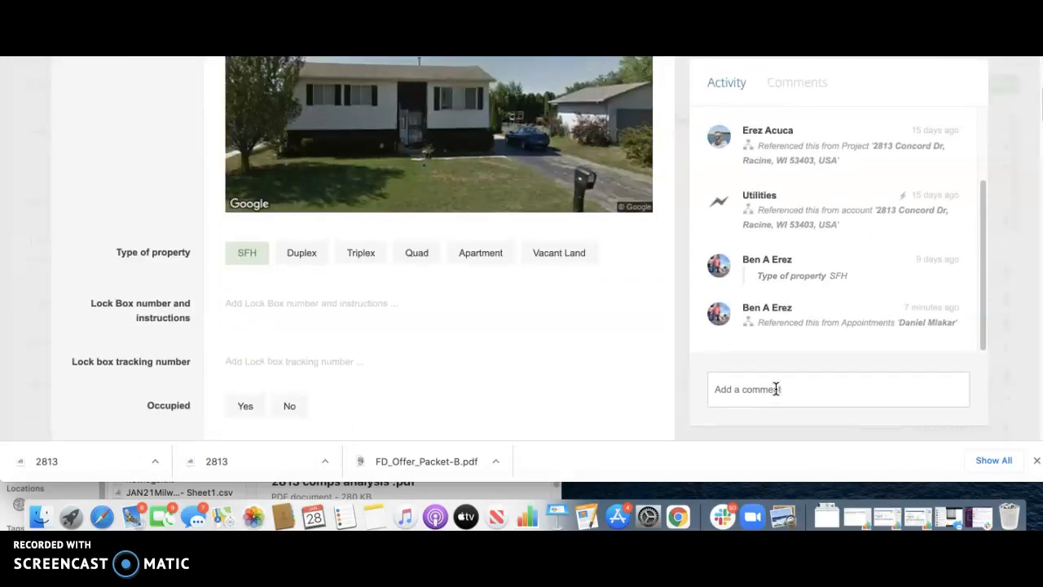
# Step: Post a comment headed 'Aqusitions comp notes:' followed by the pasted comps and ARV note
pyautogui.click(776, 389)
pyautogui.write('Aqusitions')
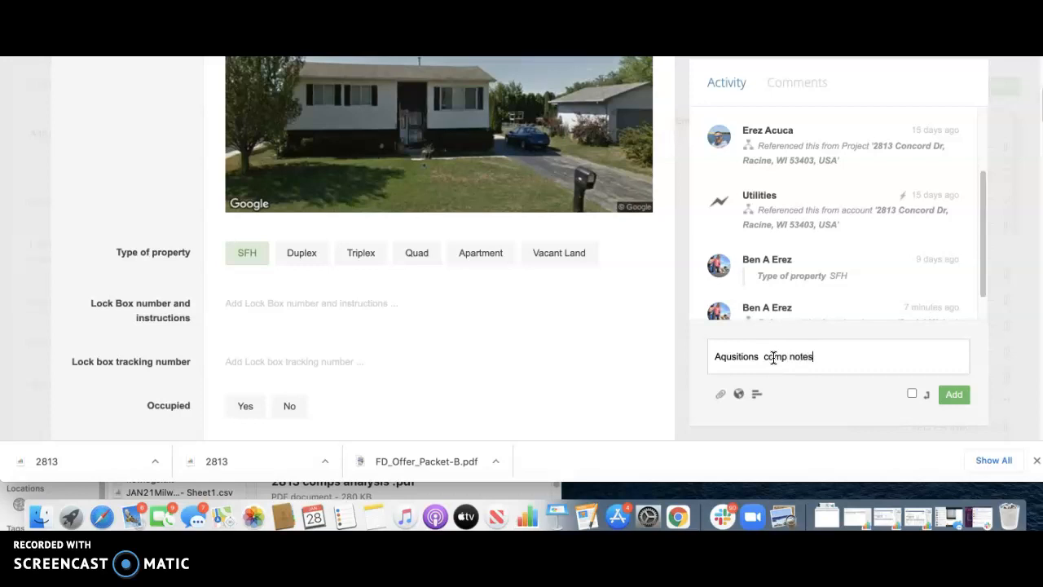
pyautogui.write('  comp notes:')
pyautogui.press('Return')
pyautogui.press('super+v')
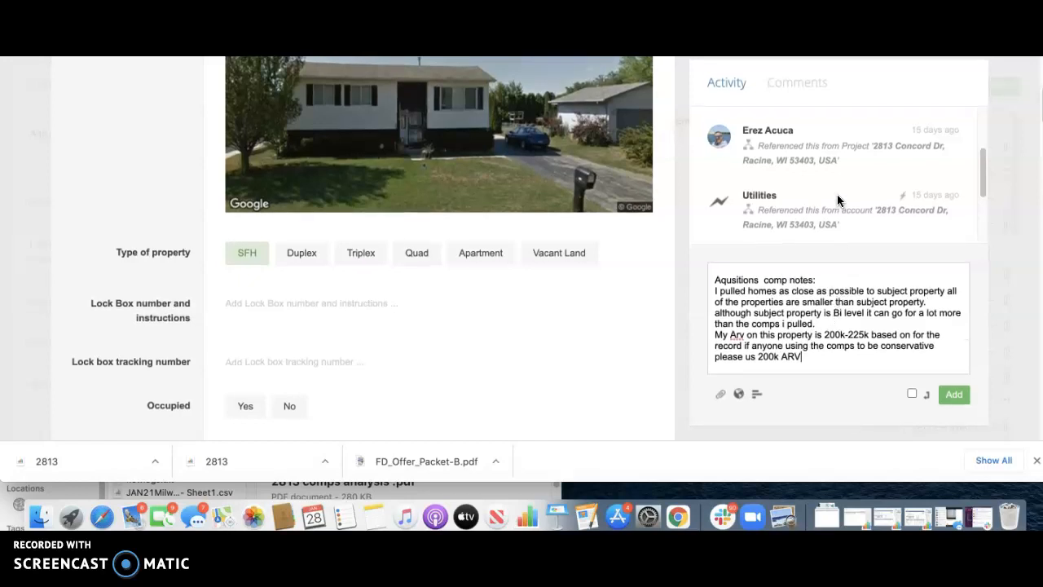
pyautogui.click(951, 399)
pyautogui.click(955, 399)
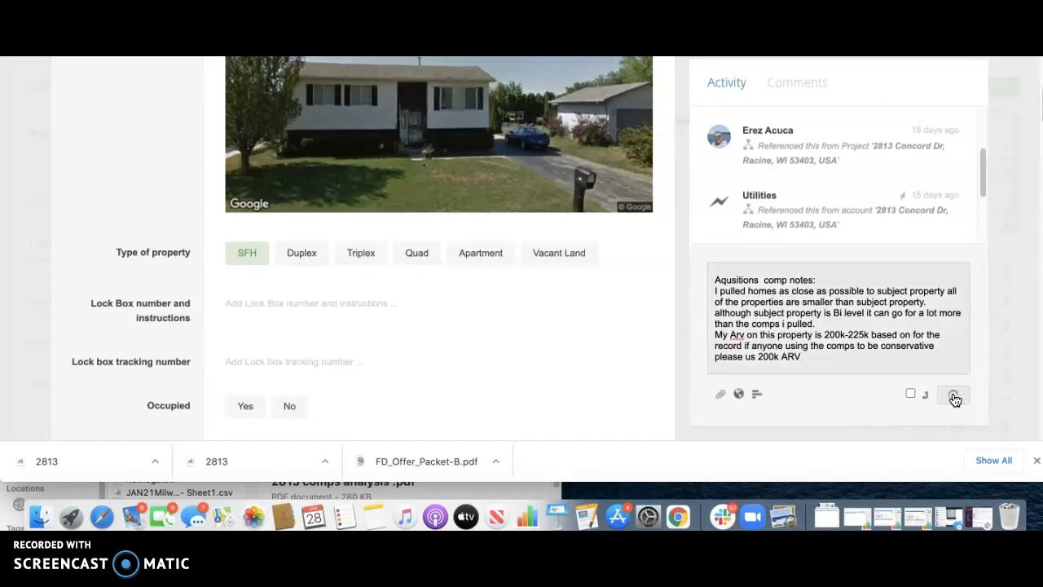
pyautogui.scroll(-3, 519, 265)
pyautogui.scroll(-5, 519, 265)
pyautogui.scroll(-3, 446, 237)
pyautogui.scroll(-10, 446, 237)
pyautogui.scroll(20, 445, 235)
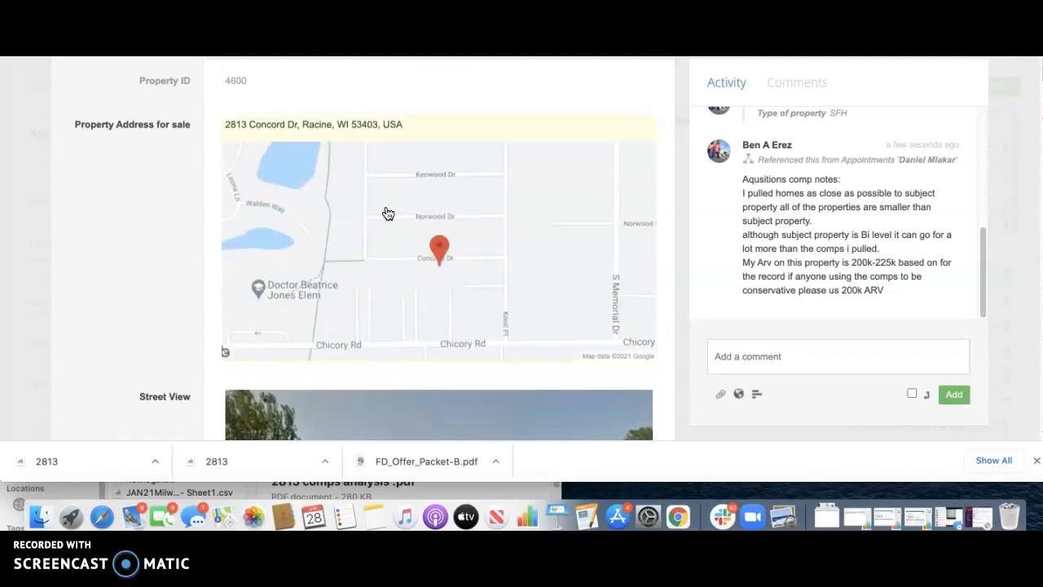
pyautogui.scroll(-5, 180, 165)
pyautogui.scroll(-3, 181, 165)
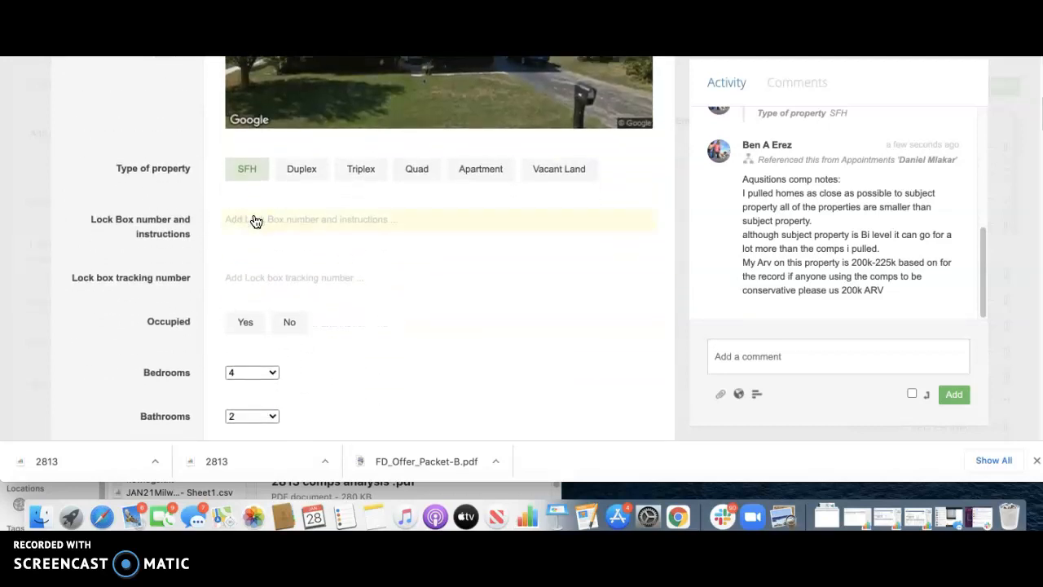
pyautogui.click(255, 219)
pyautogui.click(107, 232)
# Step: Mark the property as not occupied by setting Occupied to No
pyautogui.scroll(-1, 199, 261)
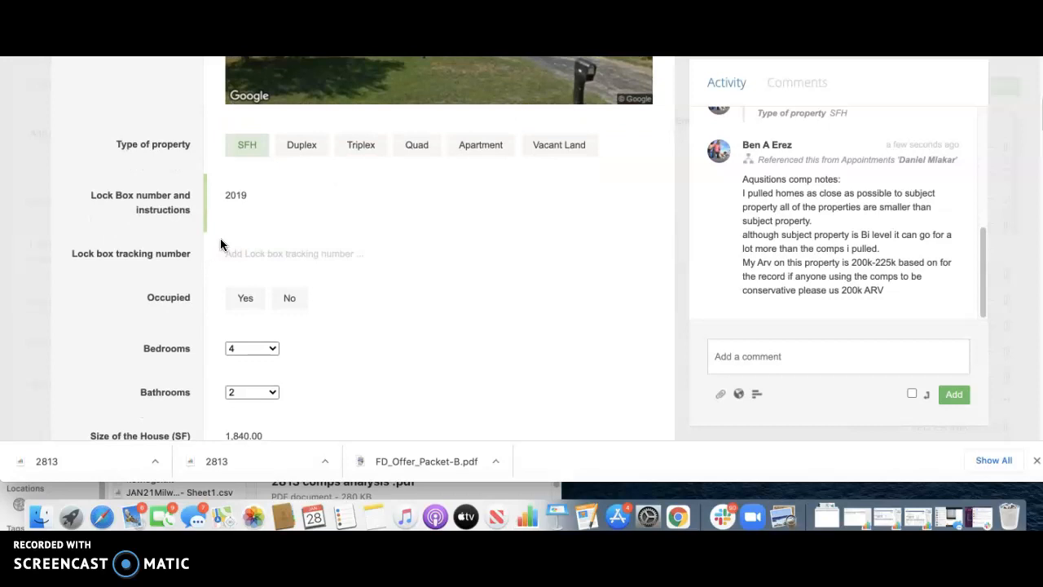
pyautogui.scroll(-2, 157, 239)
pyautogui.scroll(-3, 130, 244)
pyautogui.scroll(2, 128, 237)
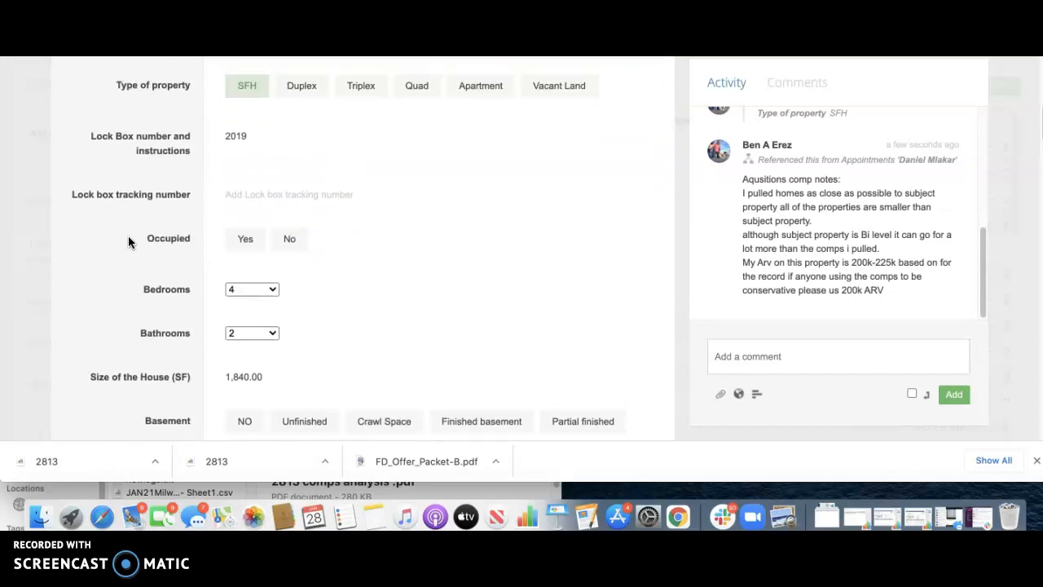
pyautogui.click(295, 245)
pyautogui.scroll(-4, 159, 234)
pyautogui.scroll(-1, 159, 234)
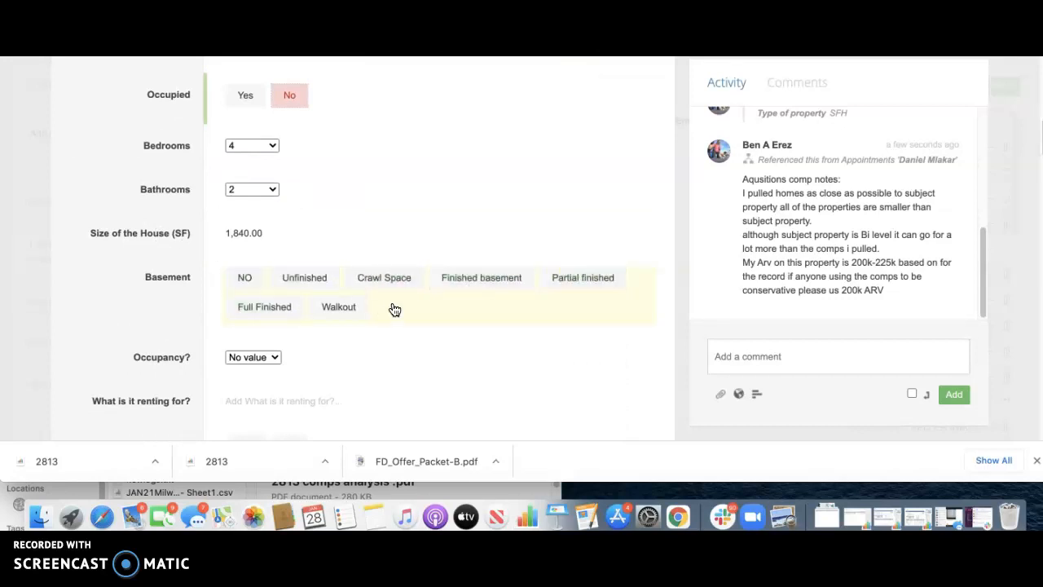
pyautogui.click(587, 284)
pyautogui.scroll(-3, 163, 222)
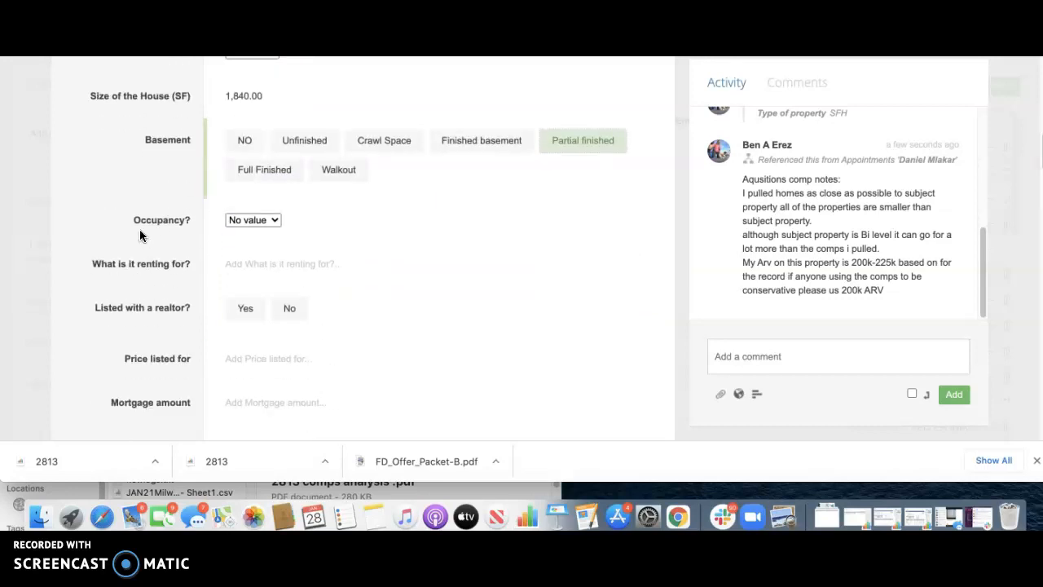
pyautogui.scroll(-3, 140, 229)
pyautogui.scroll(-1, 145, 240)
pyautogui.scroll(-10, 145, 245)
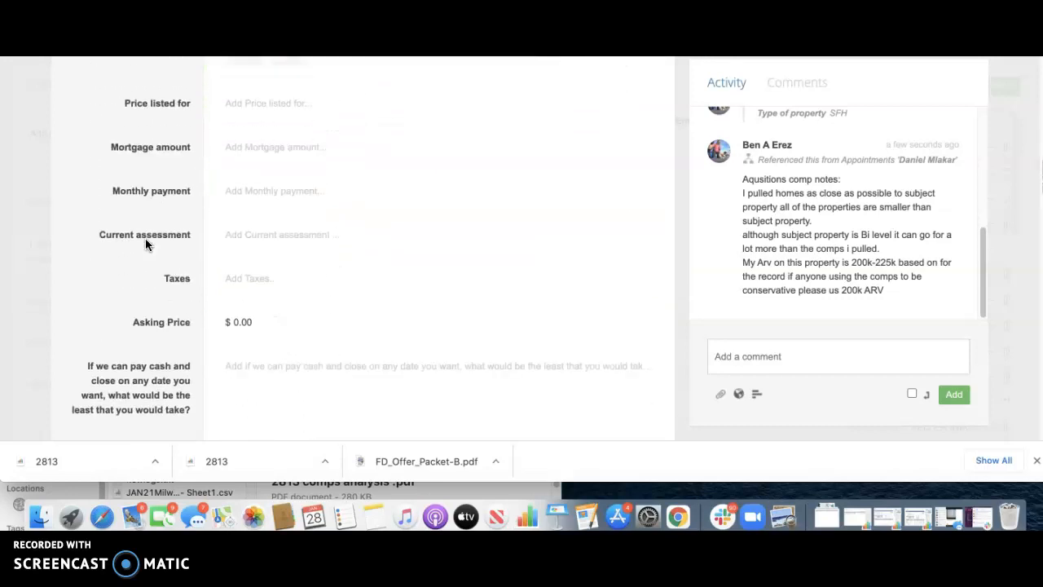
pyautogui.scroll(10, 145, 245)
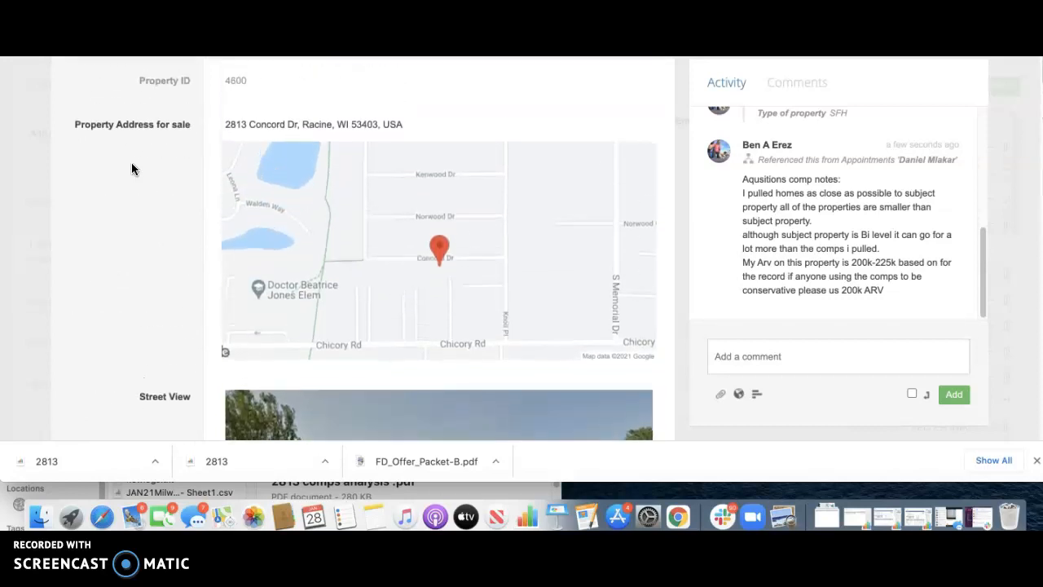
pyautogui.scroll(-10, 131, 167)
pyautogui.scroll(-15, 133, 168)
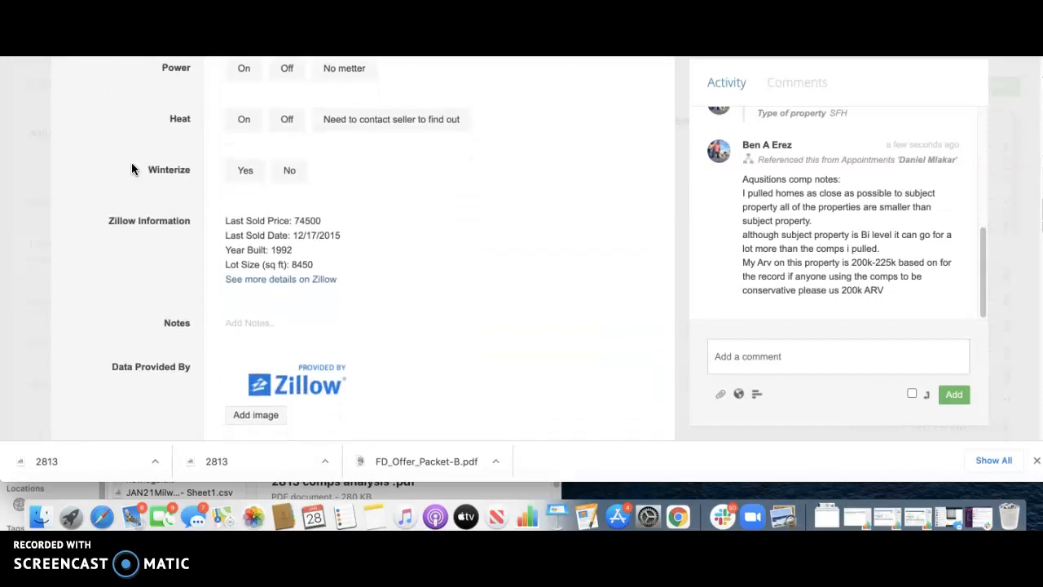
pyautogui.scroll(-15, 132, 168)
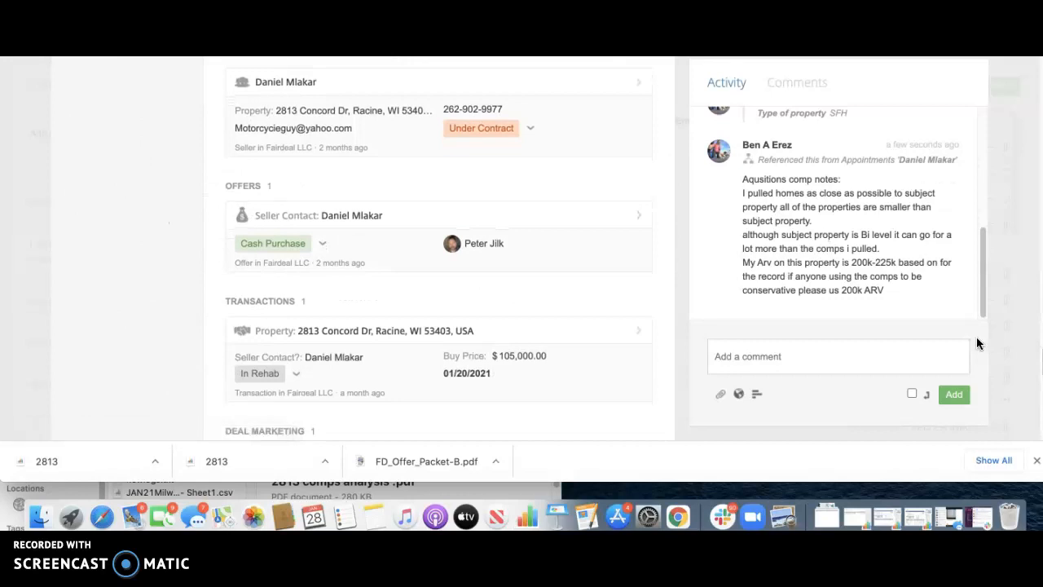
pyautogui.scroll(2, 894, 257)
pyautogui.scroll(-2, 894, 257)
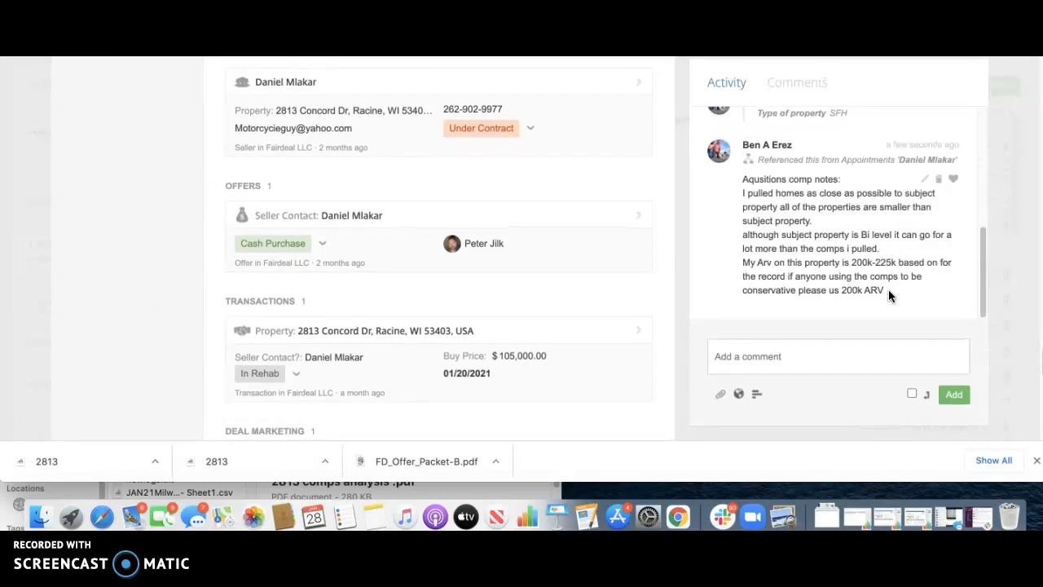